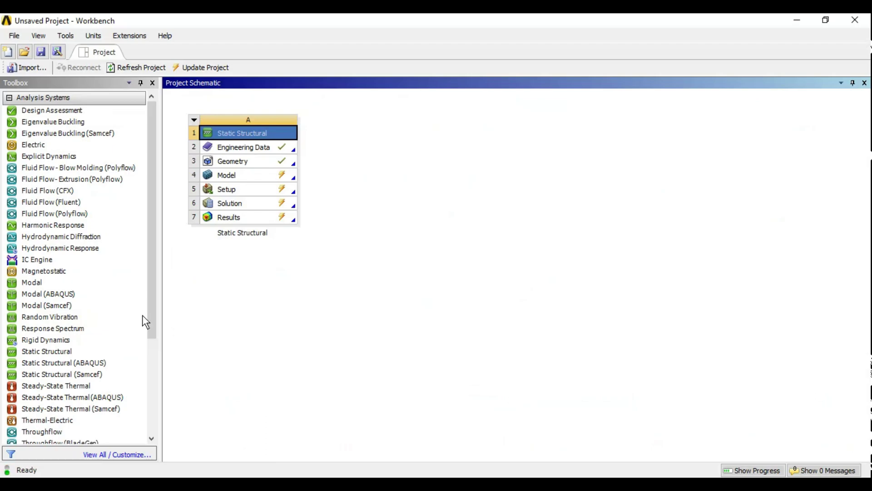
Add a Static Structural analysis system and import Bench Vice Assembly.stp as its geometry.
{"action": "left_click_drag", "start_coordinate": [59, 351], "coordinate": [242, 161]}
{"action": "left_click", "coordinate": [254, 161]}
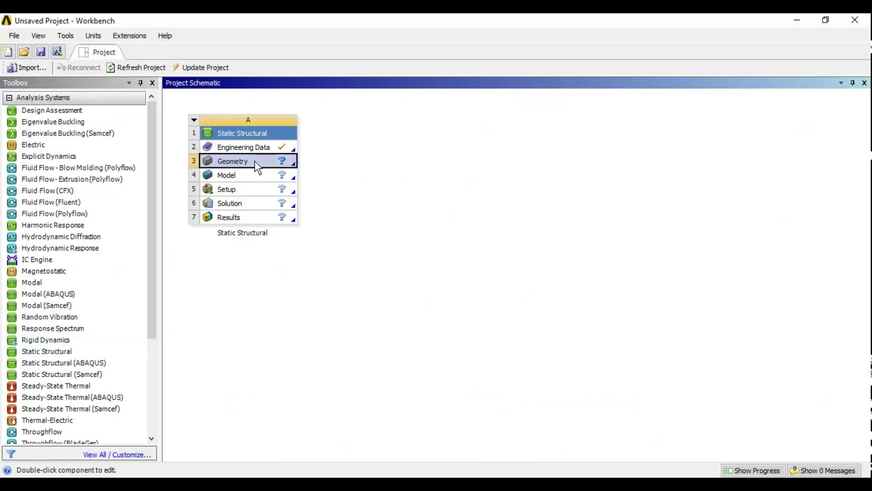
{"action": "right_click", "coordinate": [254, 162]}
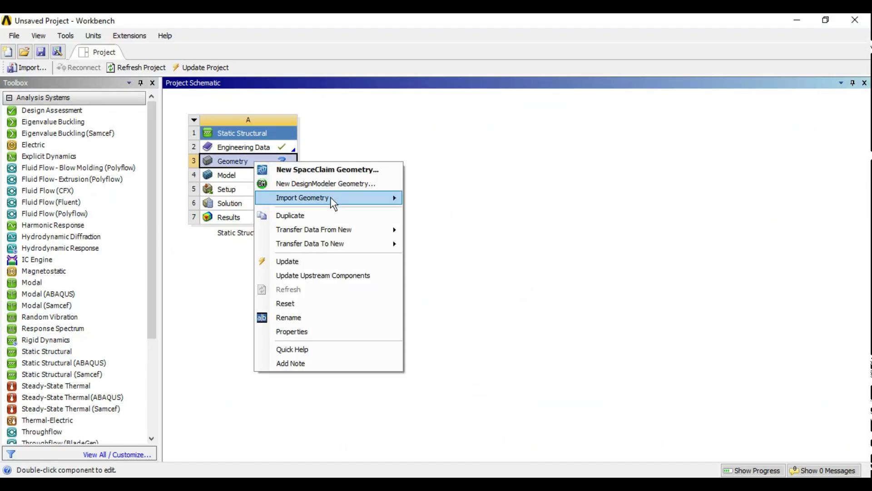
{"action": "mouse_move", "coordinate": [331, 198]}
{"action": "left_click", "coordinate": [438, 202]}
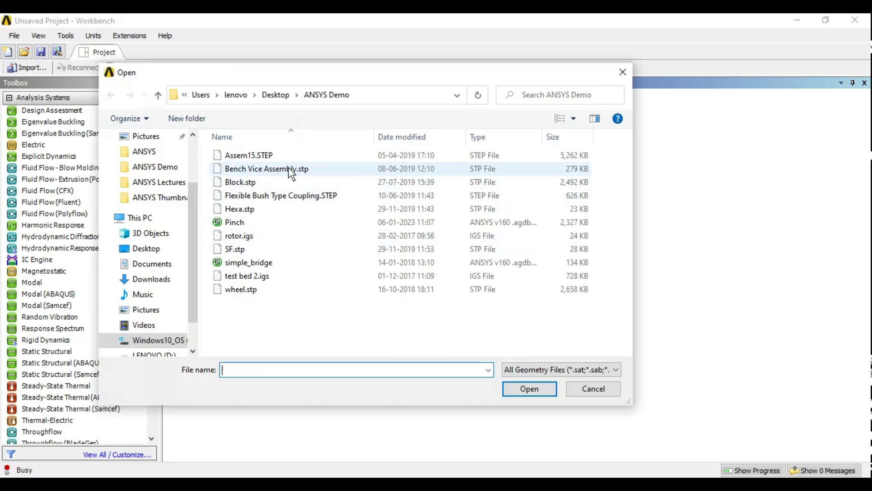
{"action": "left_click", "coordinate": [268, 168]}
{"action": "left_click", "coordinate": [521, 391]}
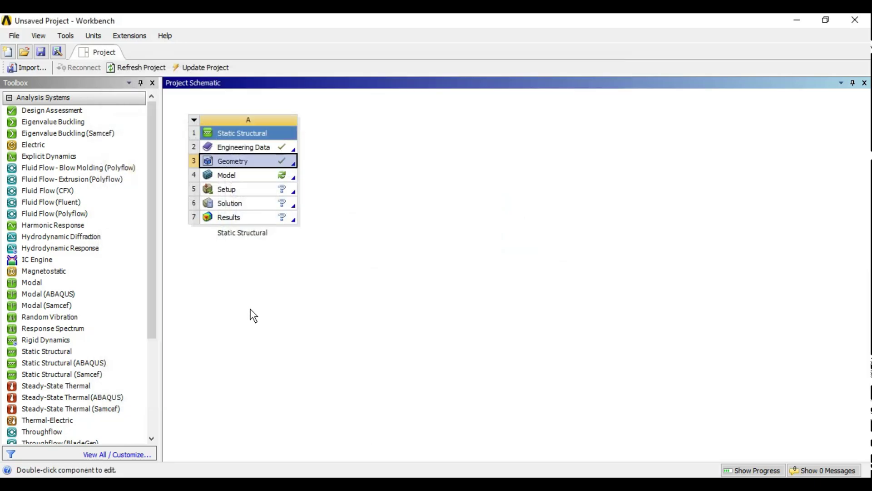
Open the analysis system's model in Mechanical and show the mesh settings.
{"action": "double_click", "coordinate": [230, 176]}
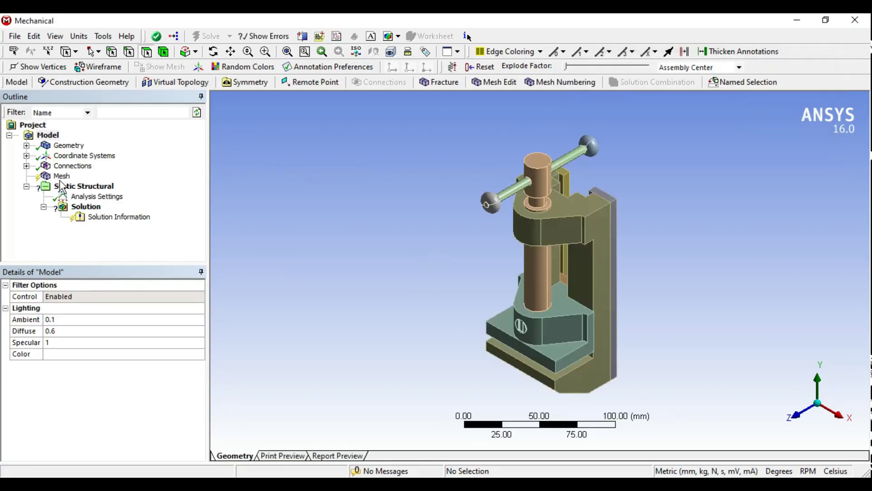
{"action": "left_click", "coordinate": [62, 176]}
{"action": "middle_click_drag", "start_coordinate": [442, 310], "coordinate": [500, 254]}
{"action": "left_click", "coordinate": [64, 176]}
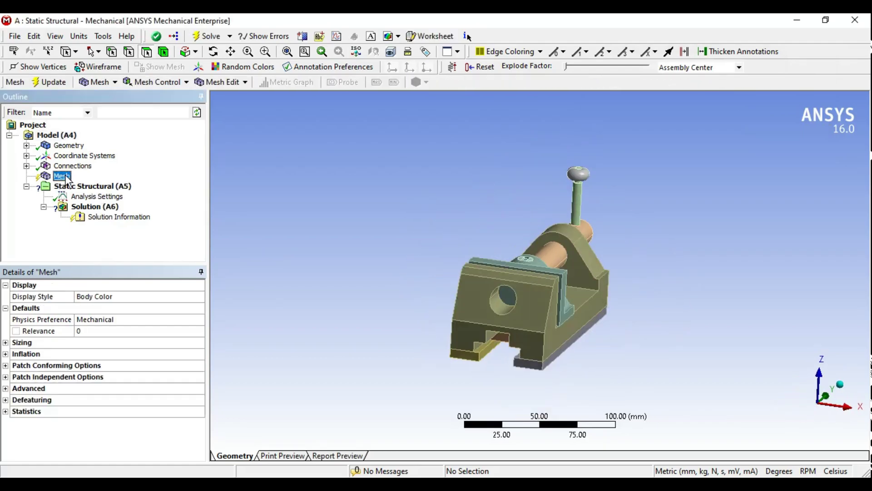
Generate the default mesh for the whole vice assembly and update it.
{"action": "left_click", "coordinate": [49, 82]}
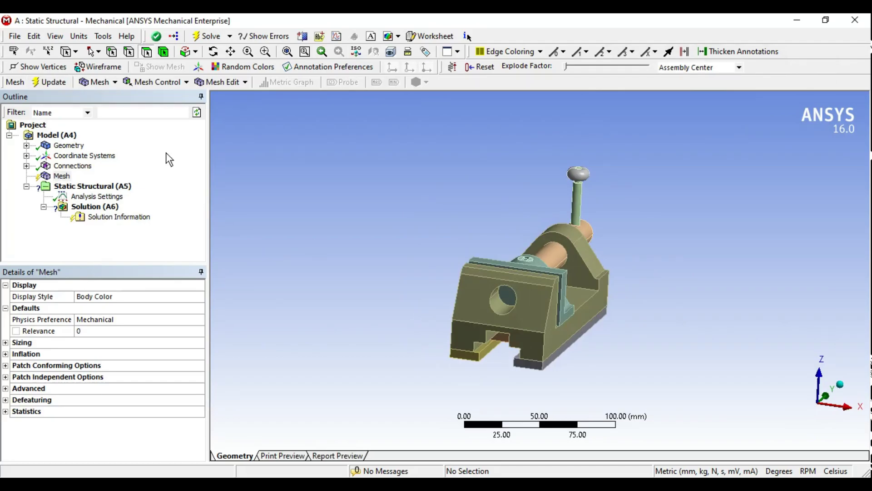
{"action": "right_click", "coordinate": [64, 178]}
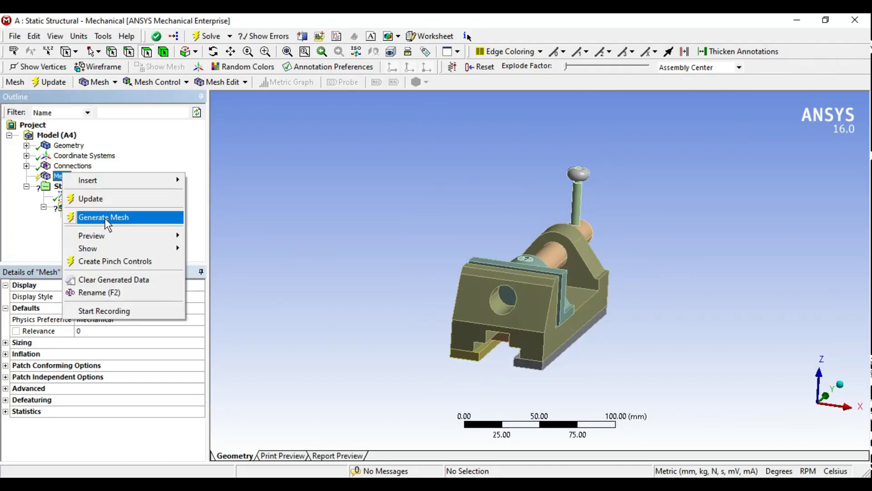
{"action": "left_click", "coordinate": [107, 216]}
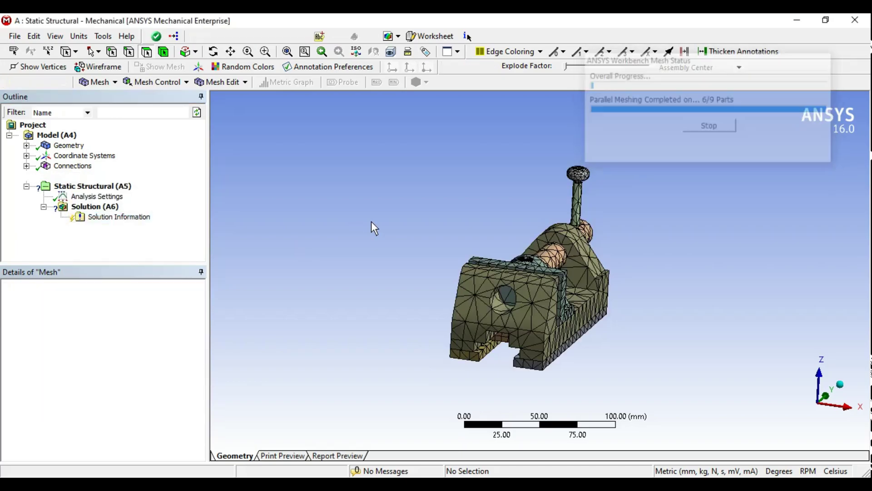
{"action": "middle_click_drag", "start_coordinate": [450, 273], "coordinate": [577, 292]}
{"action": "middle_click_drag", "start_coordinate": [656, 339], "coordinate": [529, 267]}
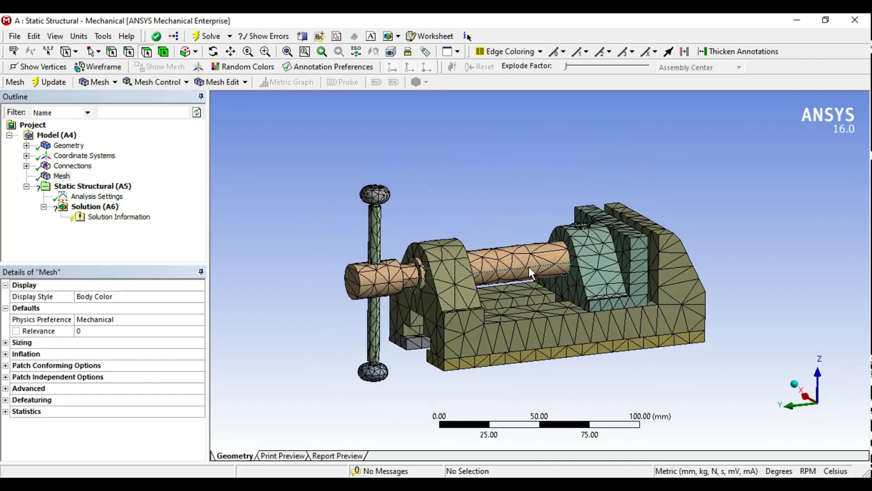
{"action": "right_click", "coordinate": [64, 176]}
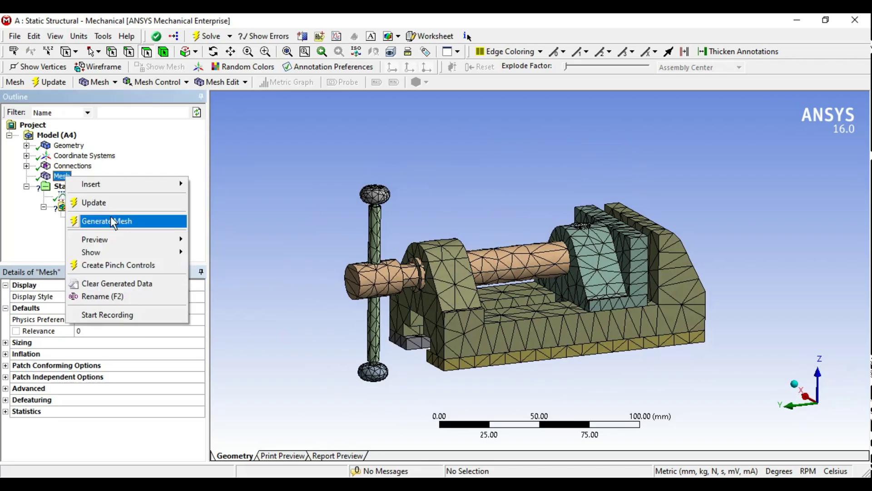
{"action": "left_click", "coordinate": [102, 204]}
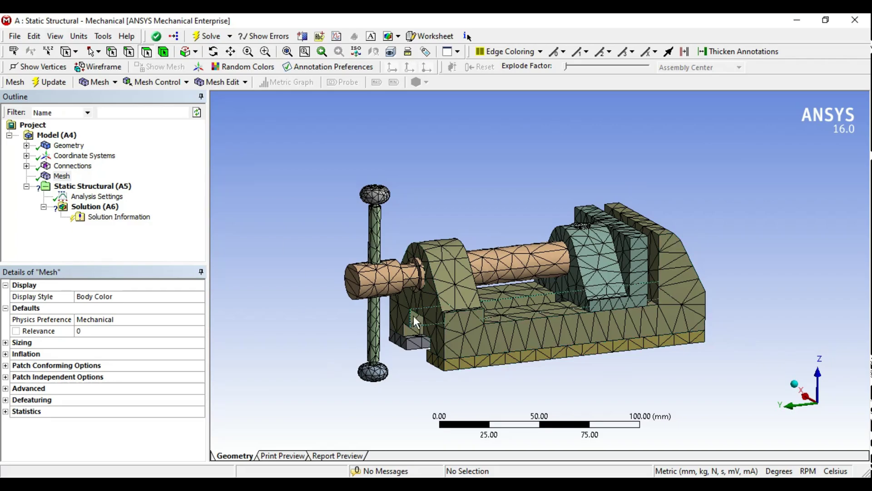
Clear the generated mesh data from the whole assembly.
{"action": "right_click", "coordinate": [62, 176]}
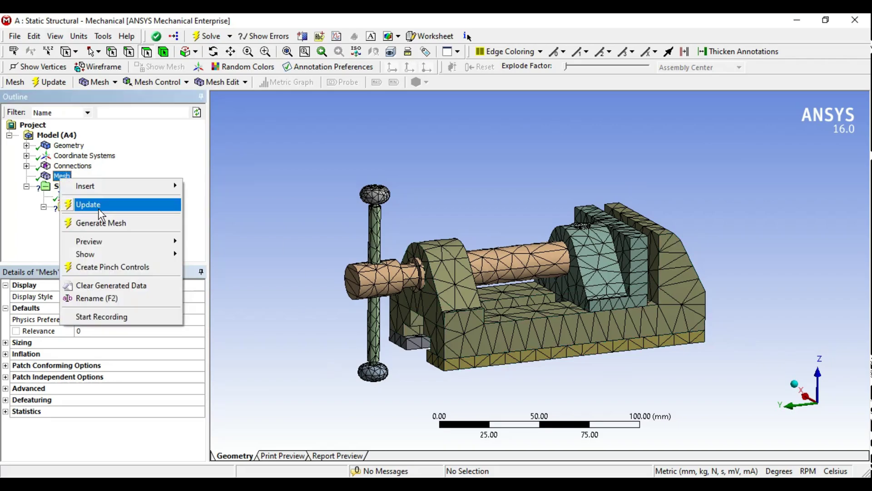
{"action": "left_click", "coordinate": [101, 286]}
{"action": "left_click", "coordinate": [483, 295]}
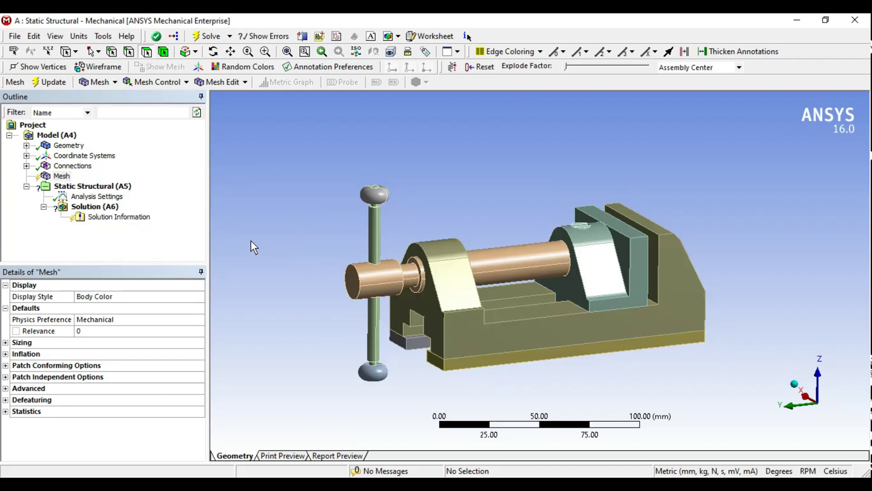
Select the movable jaw as a body and generate the mesh on that body only.
{"action": "middle_click_drag", "start_coordinate": [430, 315], "coordinate": [597, 320]}
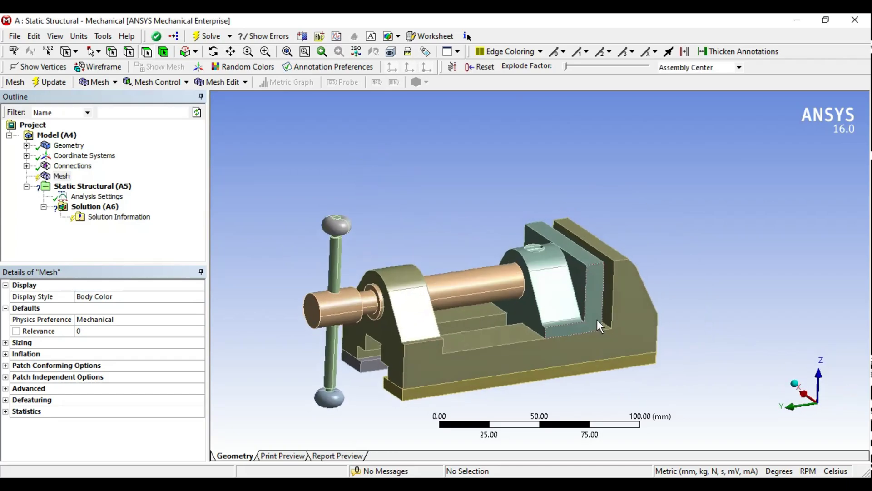
{"action": "left_click", "coordinate": [548, 292]}
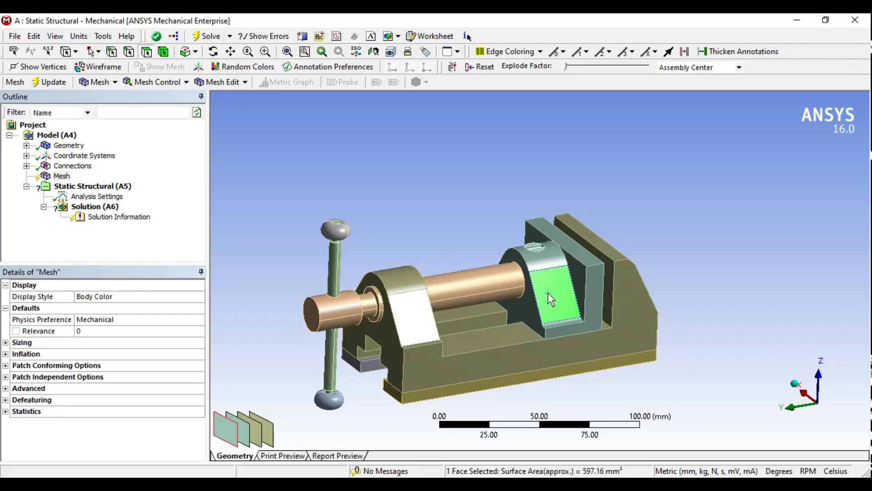
{"action": "left_click", "coordinate": [149, 53]}
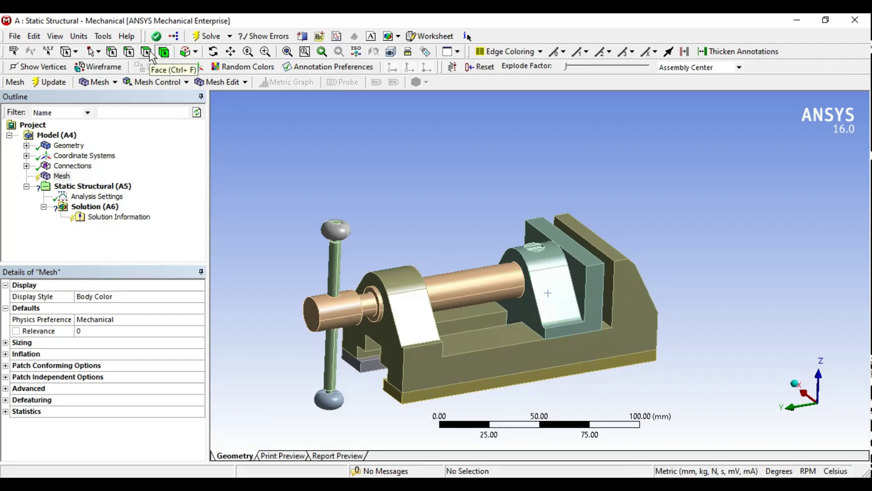
{"action": "left_click", "coordinate": [554, 273]}
{"action": "right_click", "coordinate": [555, 278]}
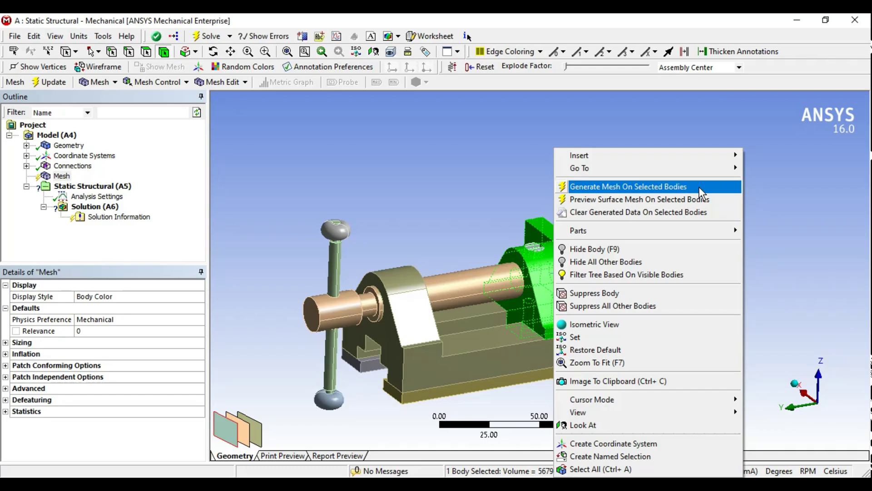
{"action": "left_click", "coordinate": [658, 187]}
{"action": "middle_click_drag", "start_coordinate": [456, 170], "coordinate": [393, 233]}
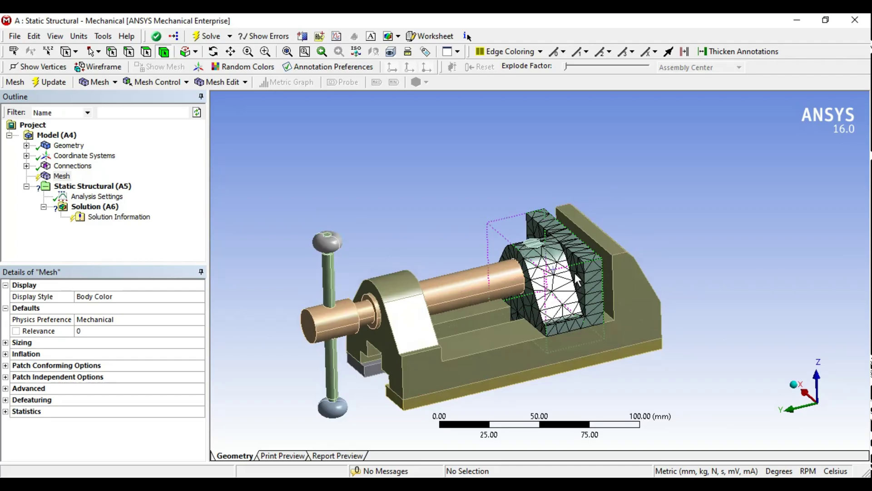
{"action": "middle_click_drag", "start_coordinate": [575, 274], "coordinate": [480, 249]}
Insert a mesh Method control and scope it to the ball body at the upper end of the handle.
{"action": "left_click", "coordinate": [163, 83]}
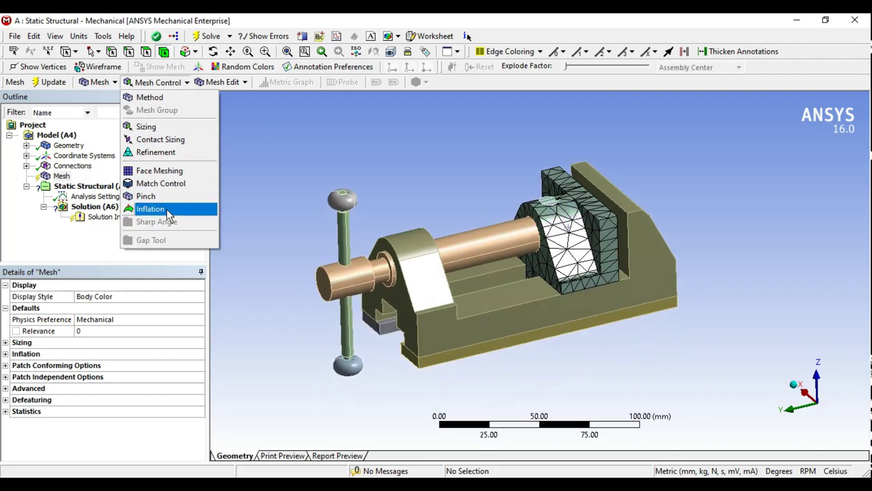
{"action": "left_click", "coordinate": [155, 99]}
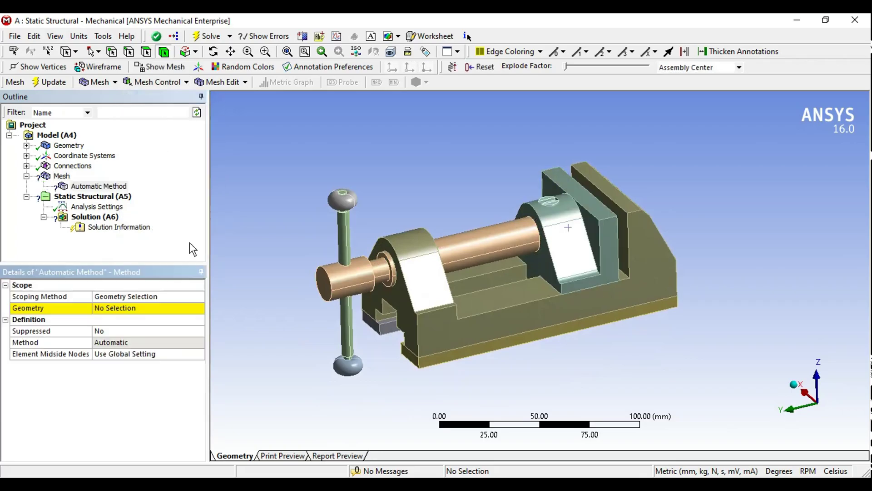
{"action": "middle_click_drag", "start_coordinate": [459, 331], "coordinate": [496, 323]}
{"action": "left_click", "coordinate": [350, 186]}
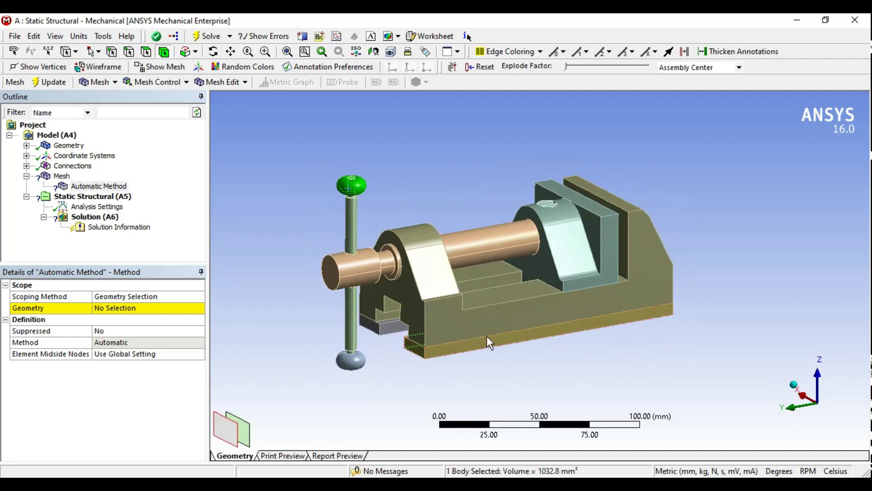
{"action": "scroll", "coordinate": [555, 387], "scroll_direction": "up", "scroll_amount": 5}
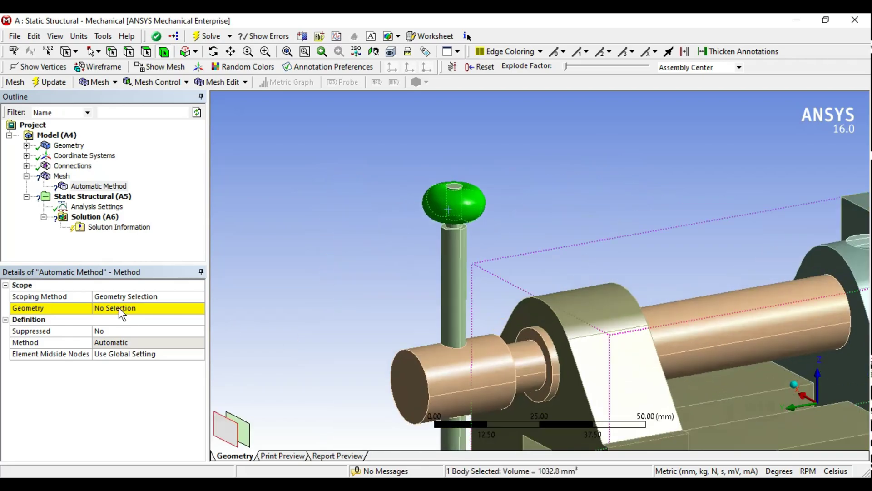
{"action": "left_click", "coordinate": [119, 307]}
{"action": "left_click", "coordinate": [125, 313]}
Set the handle ball's mesh method to Tetrahedrons with the Patch Independent algorithm.
{"action": "left_click", "coordinate": [199, 341]}
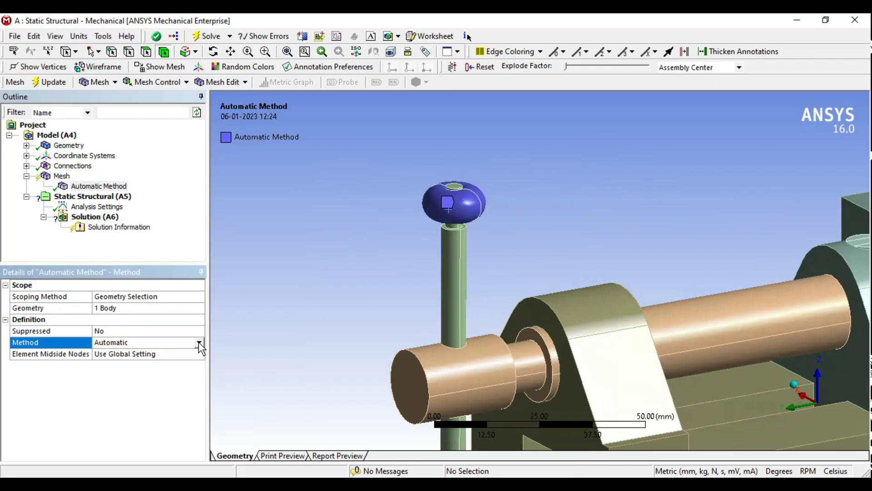
{"action": "left_click", "coordinate": [199, 342]}
{"action": "left_click", "coordinate": [138, 360]}
{"action": "left_click", "coordinate": [181, 355]}
{"action": "left_click", "coordinate": [178, 355]}
{"action": "left_click", "coordinate": [125, 370]}
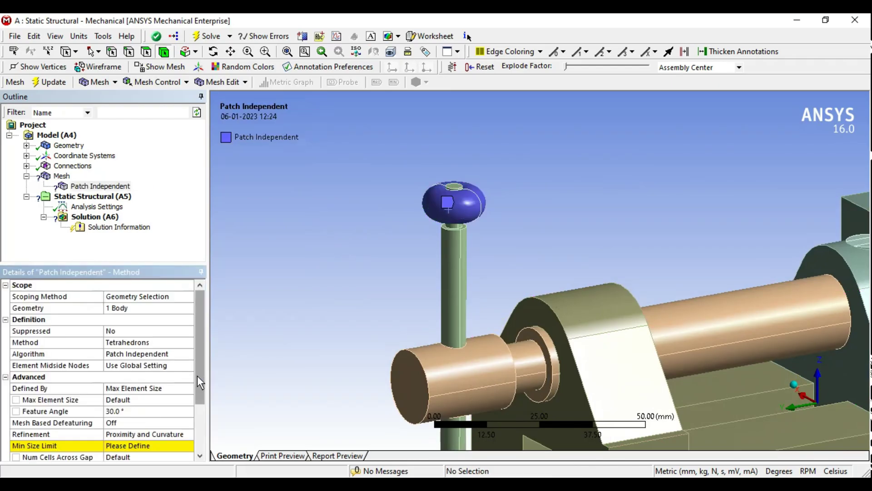
Set the Patch Independent method's minimum size limit to 2 mm.
{"action": "left_click_drag", "start_coordinate": [197, 376], "coordinate": [197, 404]}
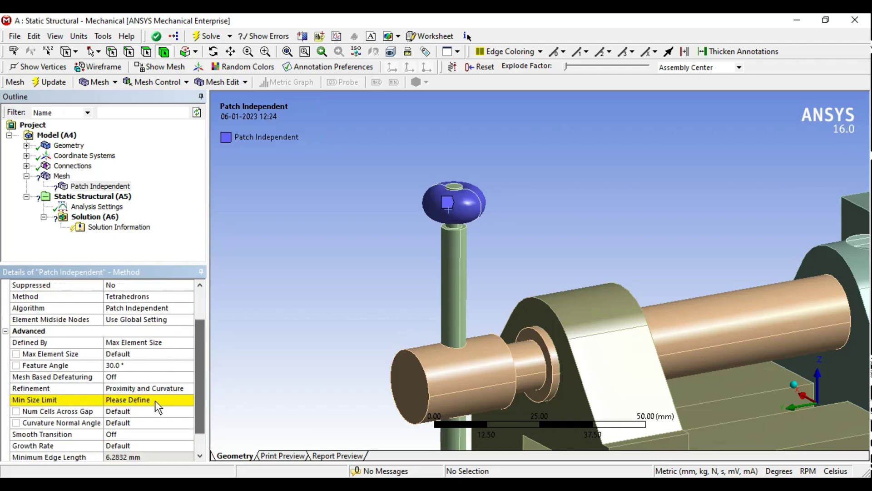
{"action": "left_click", "coordinate": [128, 399]}
{"action": "type", "text": "2"}
{"action": "key", "text": "Return"}
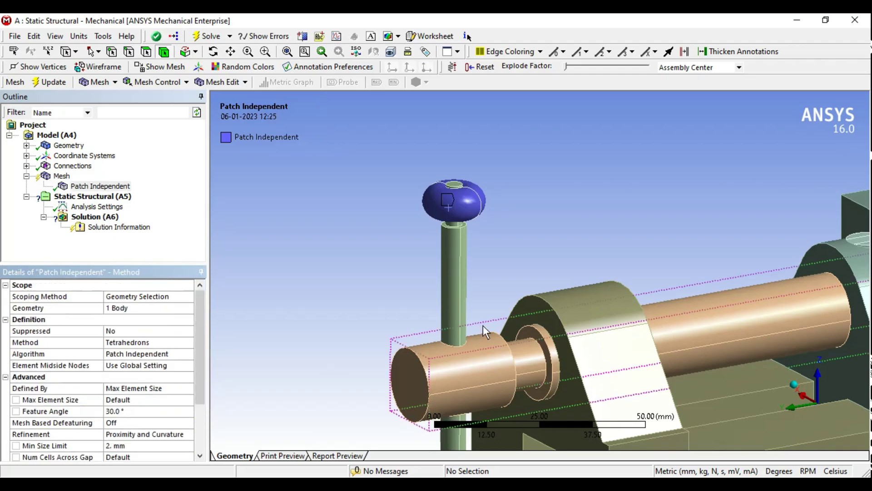
Generate the mesh on the handle's upper ball body only and examine it up close.
{"action": "scroll", "coordinate": [483, 324], "scroll_direction": "down", "scroll_amount": 3}
{"action": "left_click_drag", "start_coordinate": [199, 363], "coordinate": [203, 410]}
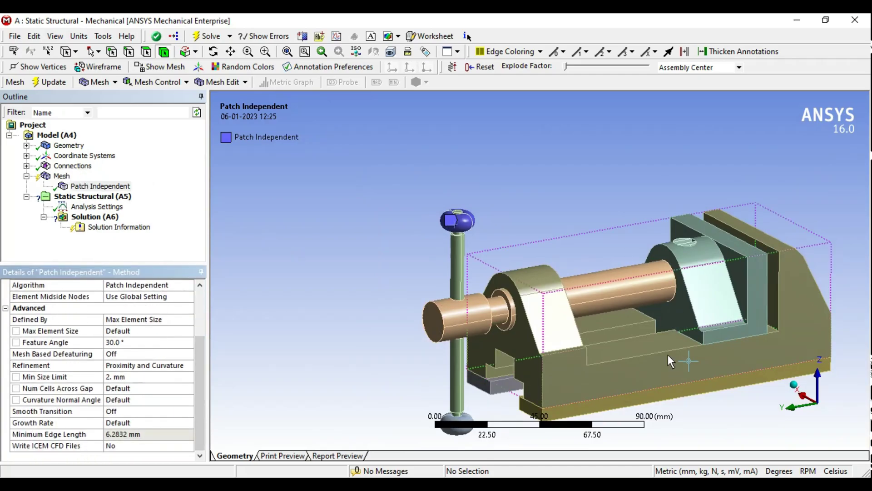
{"action": "left_click", "coordinate": [466, 221]}
{"action": "right_click", "coordinate": [466, 221]}
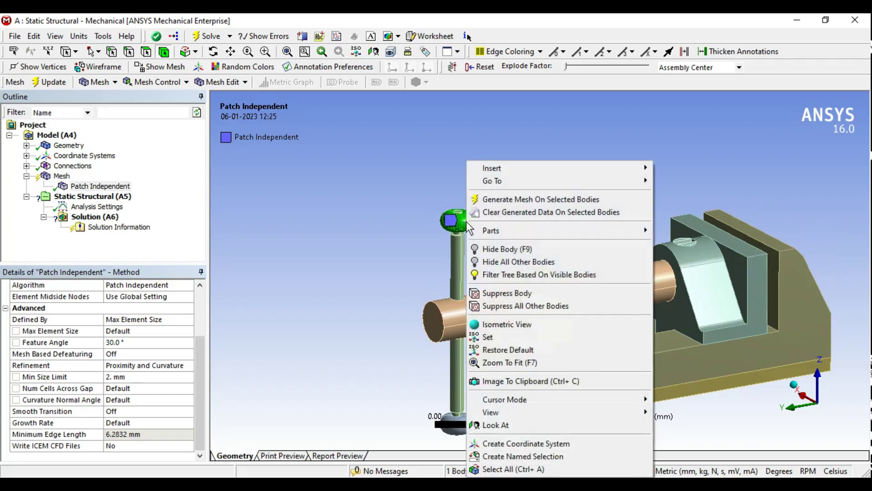
{"action": "left_click", "coordinate": [527, 202]}
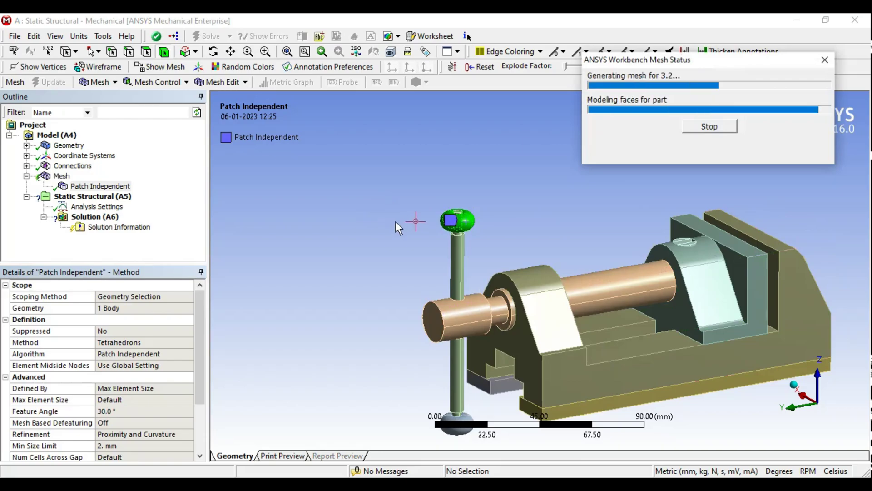
{"action": "left_click", "coordinate": [61, 176]}
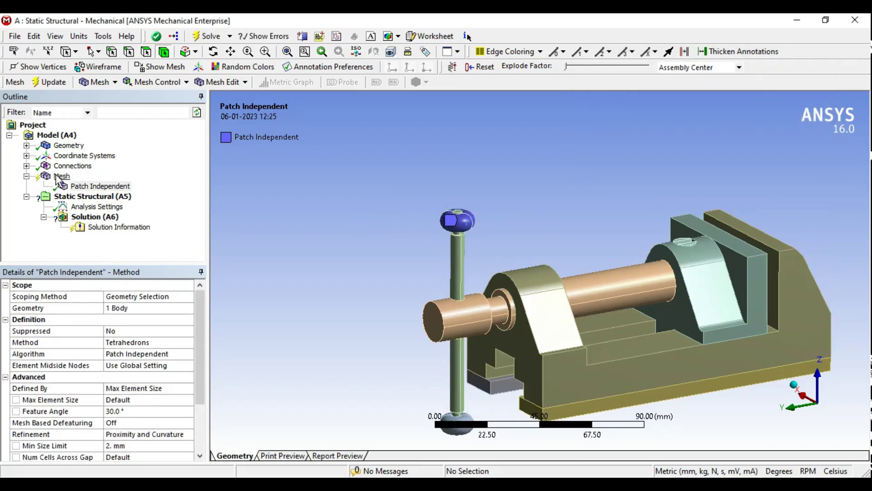
{"action": "scroll", "coordinate": [502, 283], "scroll_direction": "up", "scroll_amount": 5}
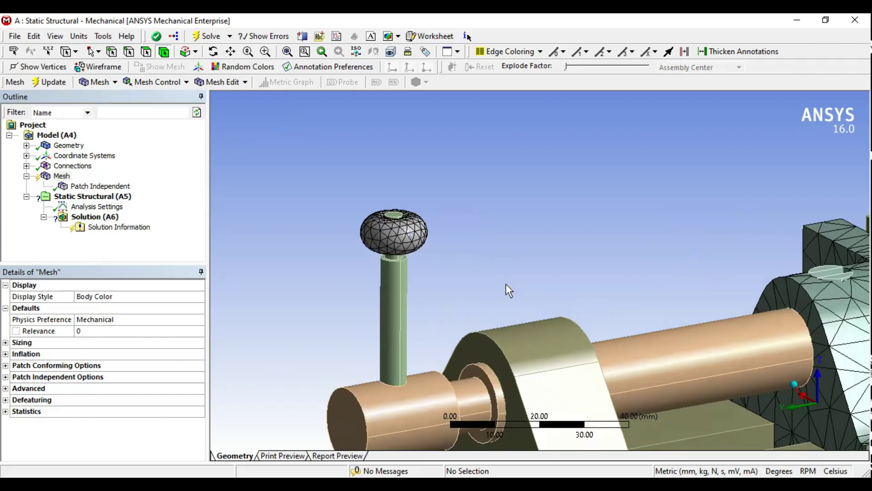
{"action": "scroll", "coordinate": [546, 295], "scroll_direction": "up", "scroll_amount": 3}
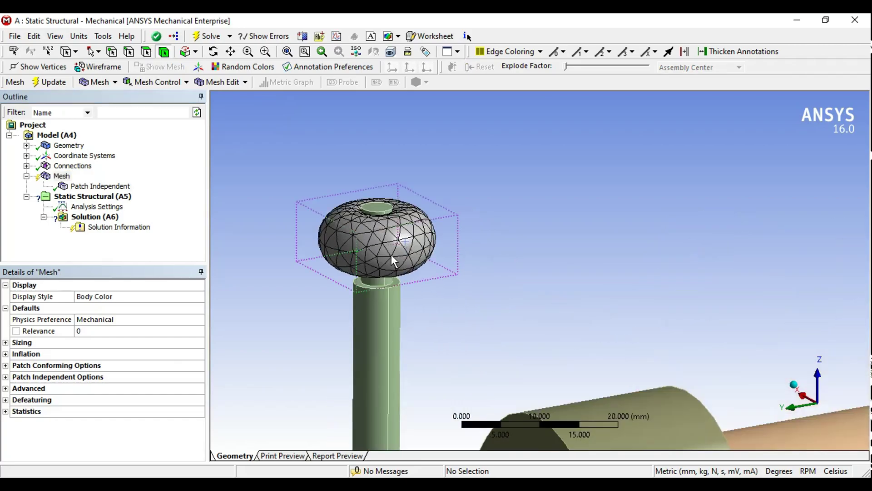
{"action": "scroll", "coordinate": [392, 254], "scroll_direction": "down", "scroll_amount": 2}
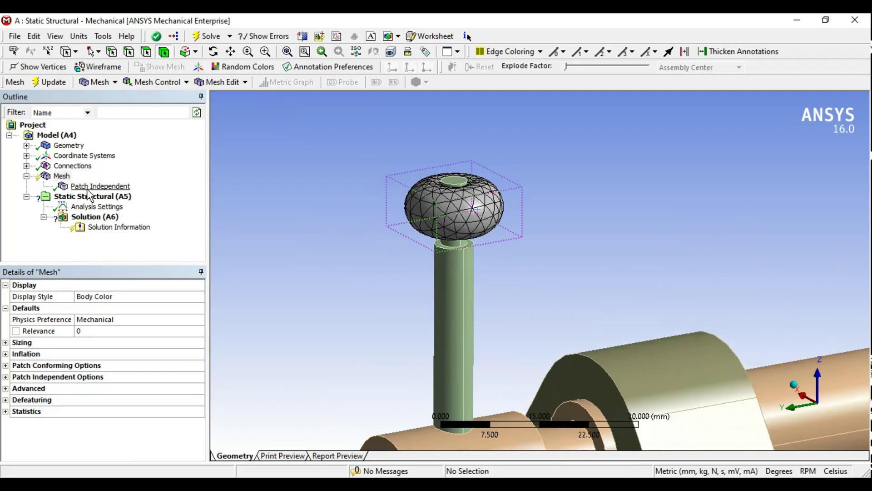
{"action": "left_click", "coordinate": [138, 82]}
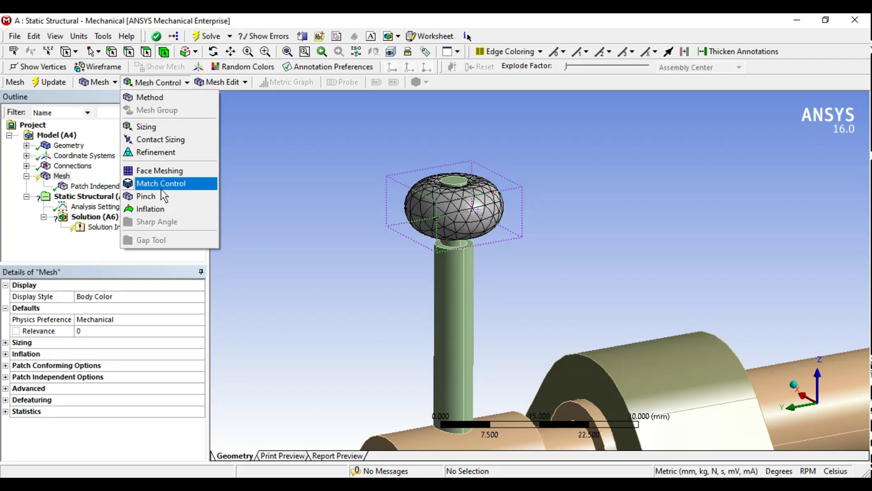
{"action": "left_click", "coordinate": [61, 177]}
{"action": "right_click", "coordinate": [62, 177]}
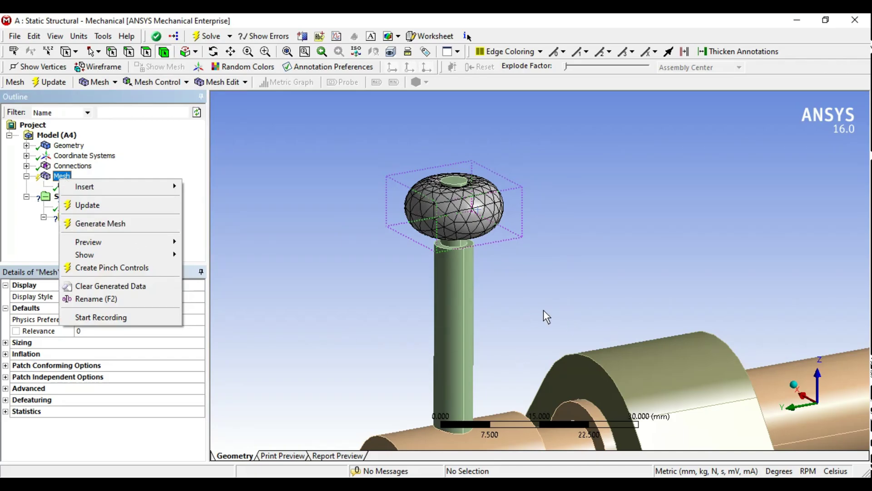
{"action": "left_click", "coordinate": [376, 318]}
Generate the mesh on the handle's long cylindrical rod body only and examine it within the whole vice assembly.
{"action": "middle_click_drag", "start_coordinate": [638, 294], "coordinate": [555, 243], "text": "ctrl"}
{"action": "scroll", "coordinate": [556, 244], "scroll_direction": "down", "scroll_amount": 2}
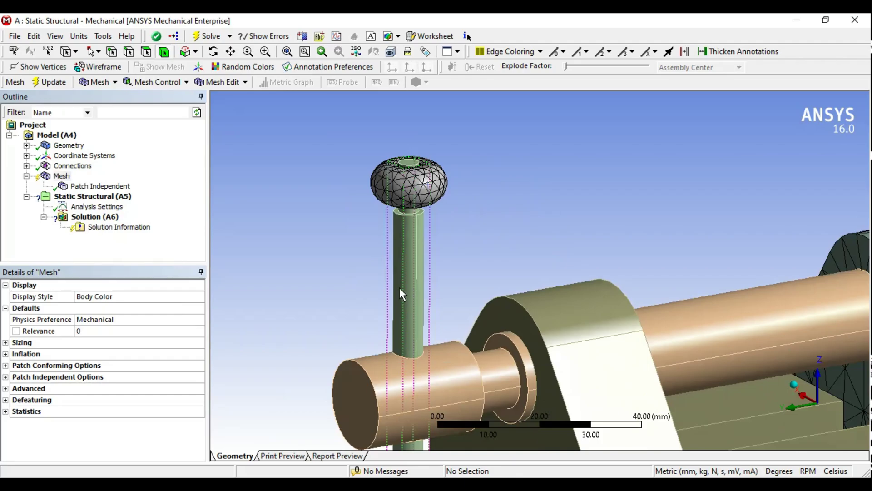
{"action": "left_click", "coordinate": [401, 284]}
{"action": "scroll", "coordinate": [463, 236], "scroll_direction": "up", "scroll_amount": 1}
{"action": "scroll", "coordinate": [463, 237], "scroll_direction": "down", "scroll_amount": 1}
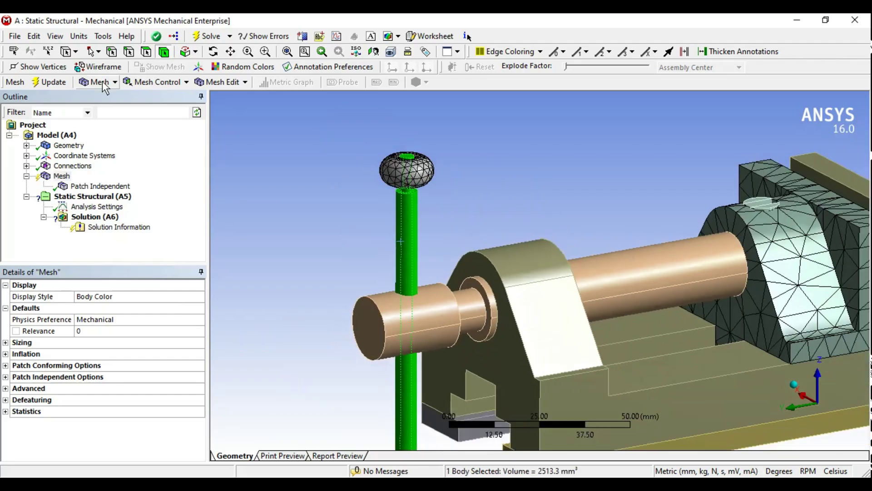
{"action": "left_click", "coordinate": [158, 82]}
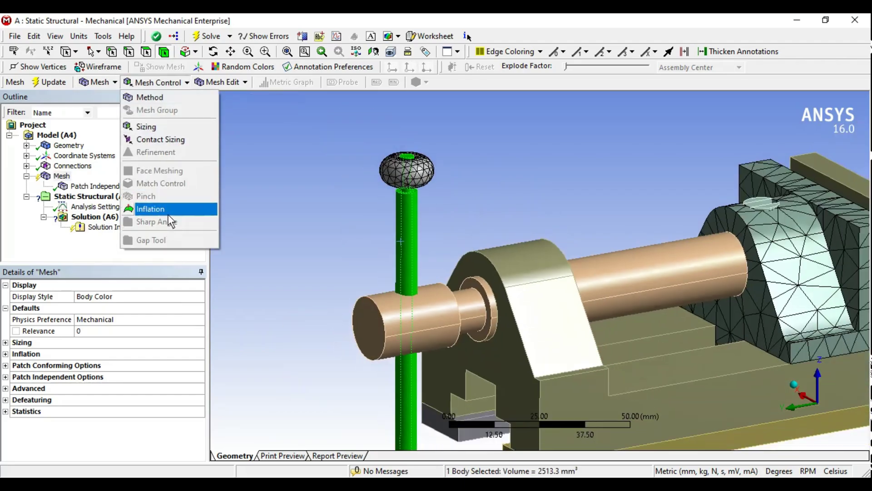
{"action": "left_click", "coordinate": [322, 228]}
{"action": "left_click", "coordinate": [405, 225]}
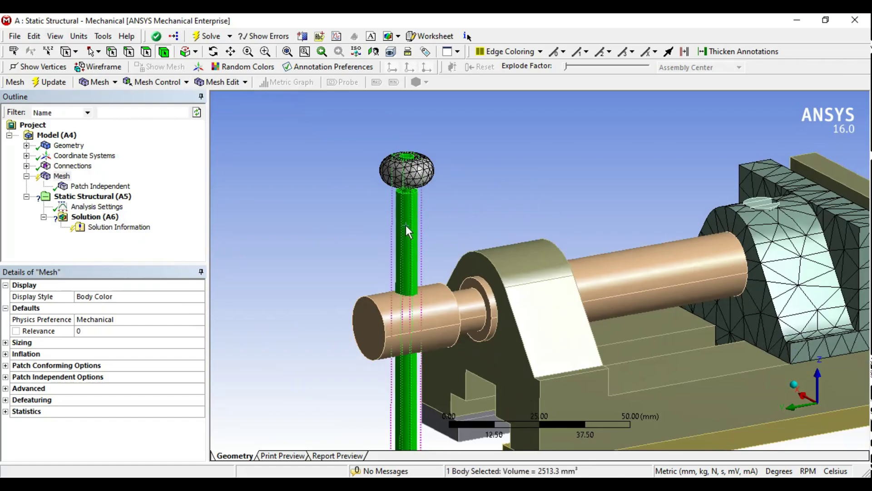
{"action": "right_click", "coordinate": [402, 221]}
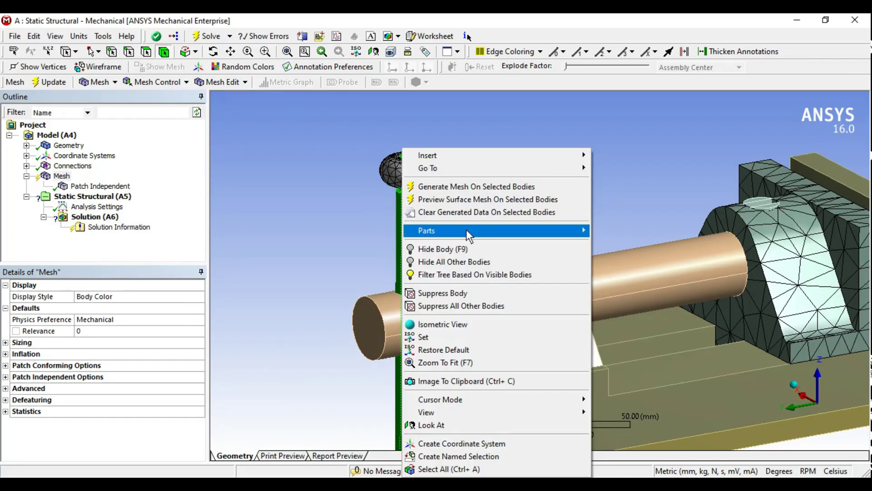
{"action": "left_click", "coordinate": [442, 187]}
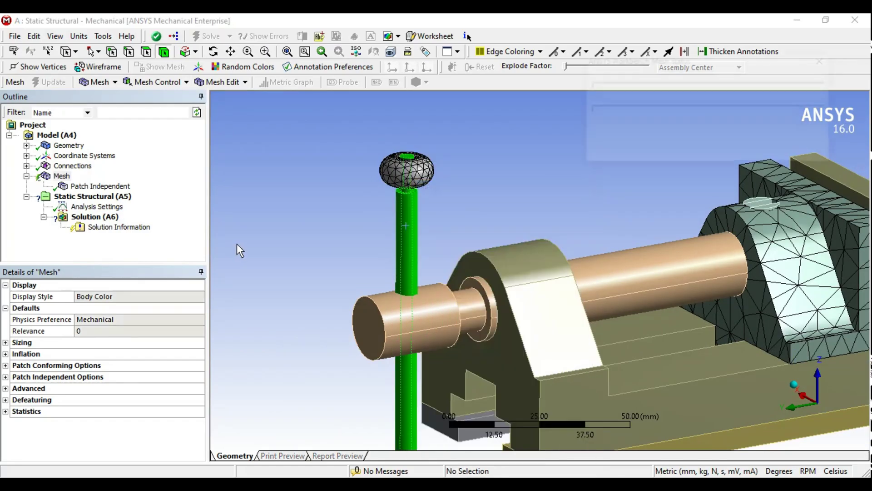
{"action": "middle_click_drag", "start_coordinate": [369, 281], "coordinate": [423, 270]}
{"action": "scroll", "coordinate": [422, 269], "scroll_direction": "down", "scroll_amount": 3}
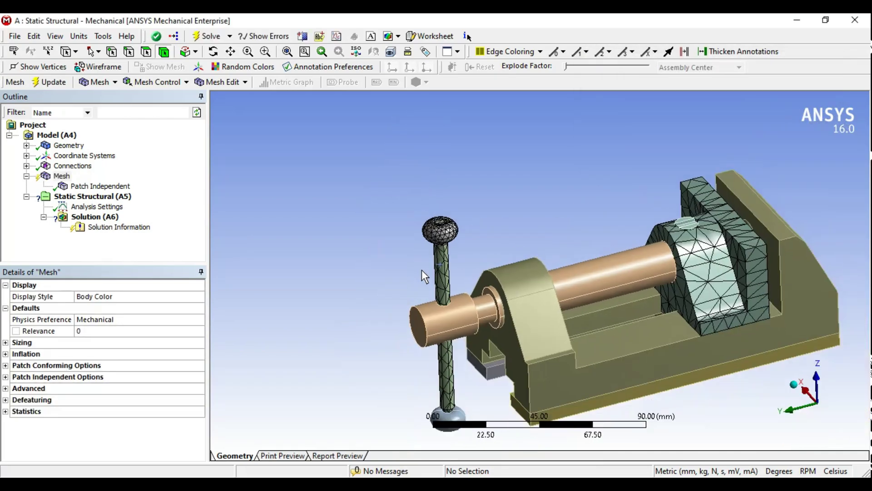
{"action": "middle_click_drag", "start_coordinate": [556, 298], "coordinate": [568, 266], "text": "ctrl"}
{"action": "middle_click_drag", "start_coordinate": [565, 263], "coordinate": [563, 268]}
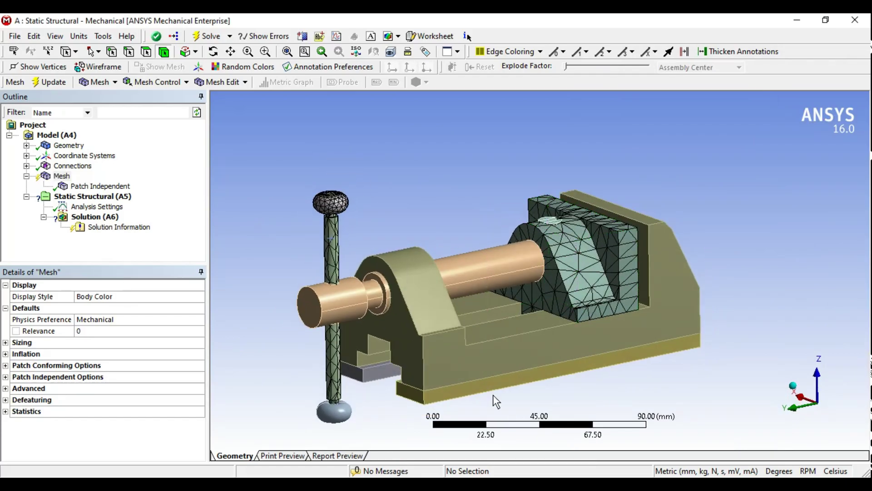
Switch to the ANSYS Steps notes in Notepad and highlight the Selective Meshing entry below the local mesh parameters.
{"action": "left_click", "coordinate": [172, 486]}
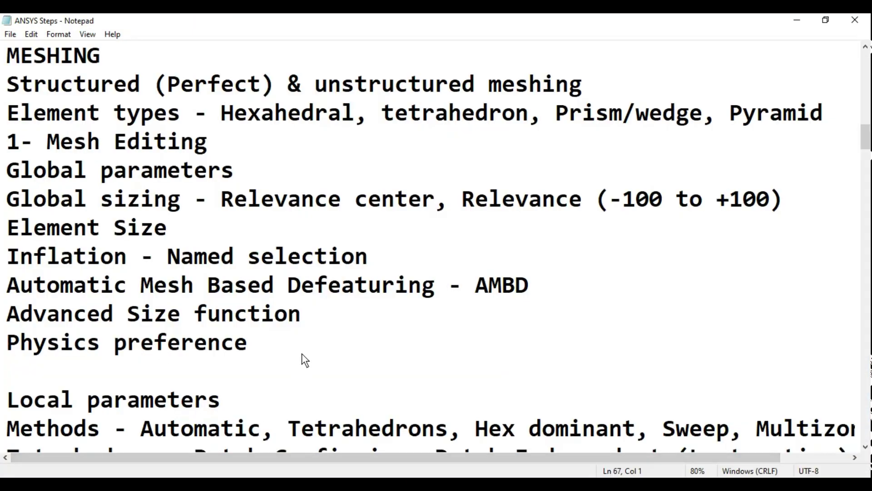
{"action": "scroll", "coordinate": [304, 356], "scroll_direction": "down", "scroll_amount": 5}
{"action": "left_click_drag", "start_coordinate": [241, 314], "coordinate": [167, 316]}
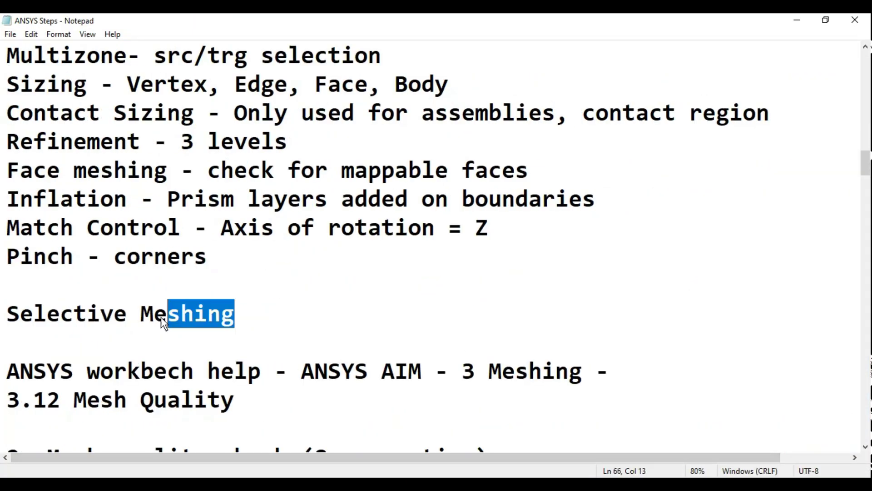
Return to ANSYS Mechanical and generate the mesh on the vice's large base body only.
{"action": "left_click", "coordinate": [363, 484]}
{"action": "left_click", "coordinate": [461, 368]}
{"action": "right_click", "coordinate": [460, 367]}
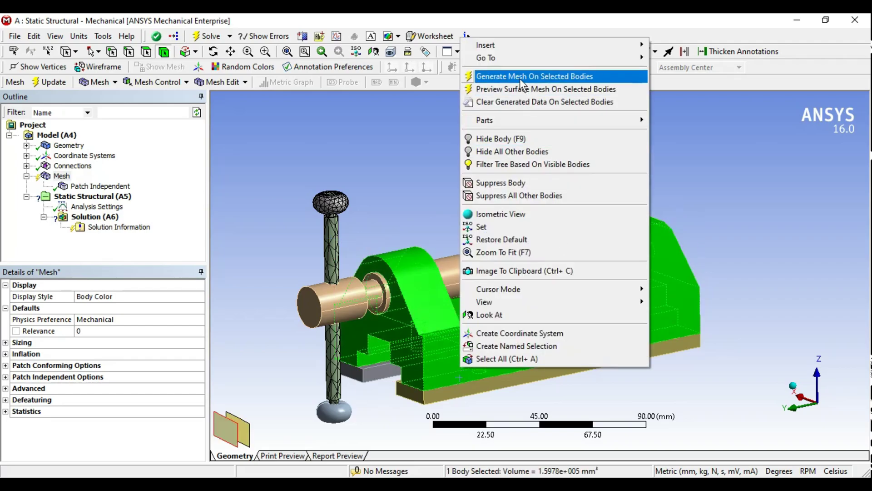
{"action": "left_click", "coordinate": [492, 78]}
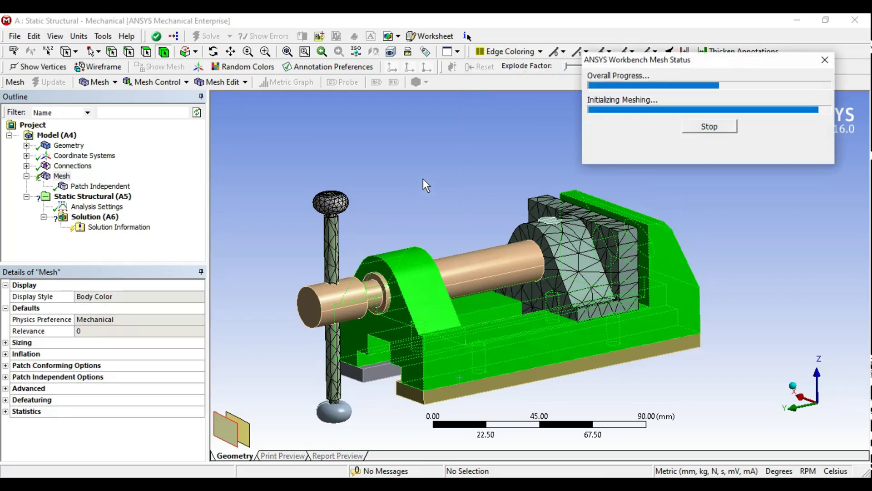
{"action": "mouse_move", "coordinate": [578, 273]}
{"action": "middle_mouse_down"}
{"action": "mouse_move", "coordinate": [554, 278]}
{"action": "mouse_move", "coordinate": [584, 278]}
{"action": "middle_mouse_up"}
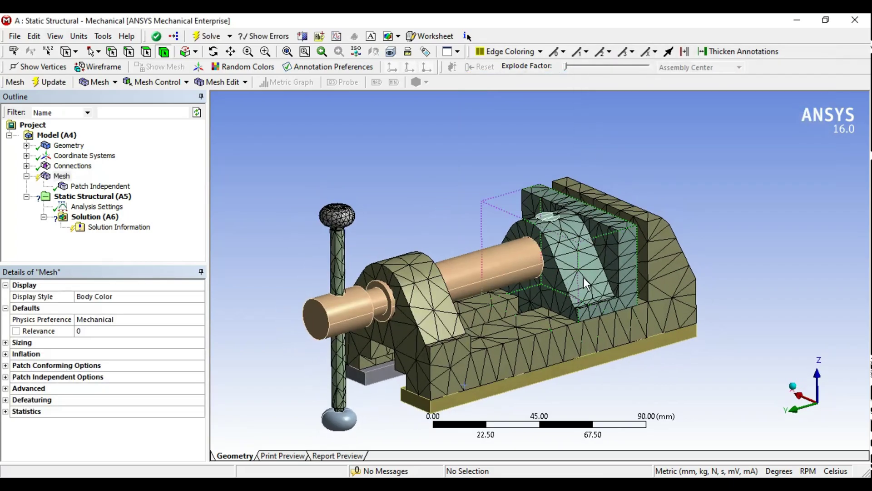
{"action": "left_click", "coordinate": [155, 82]}
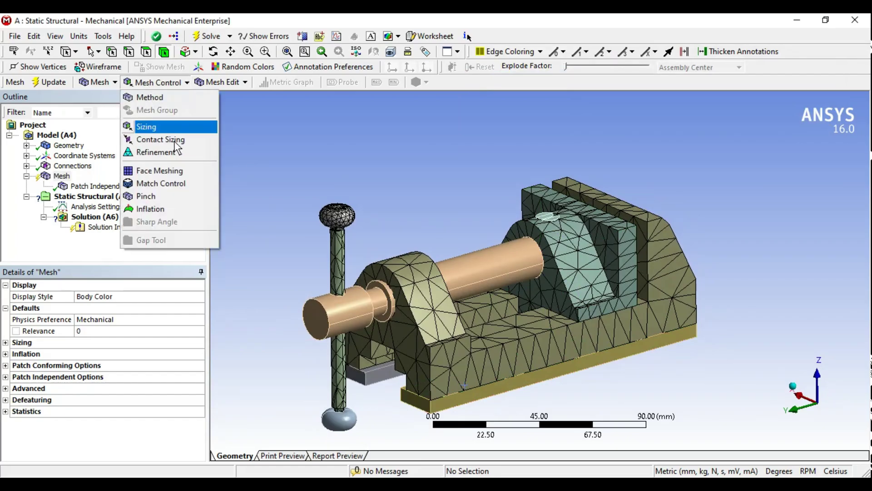
{"action": "left_click", "coordinate": [286, 184]}
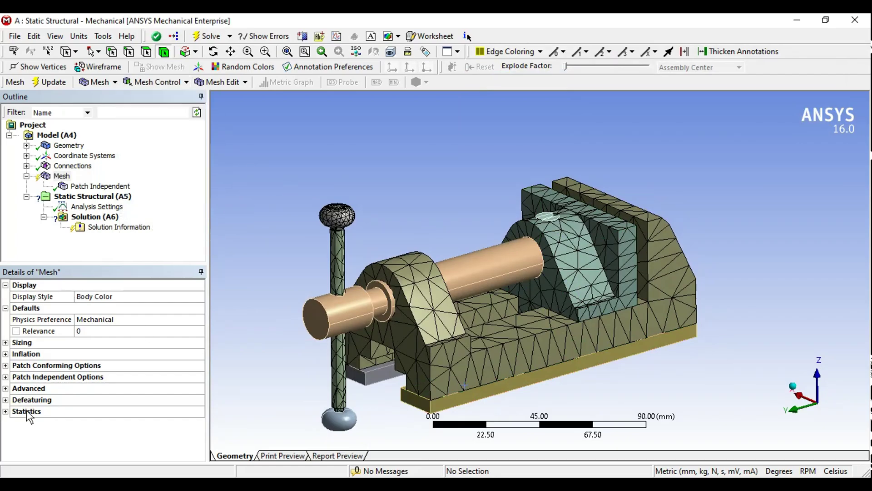